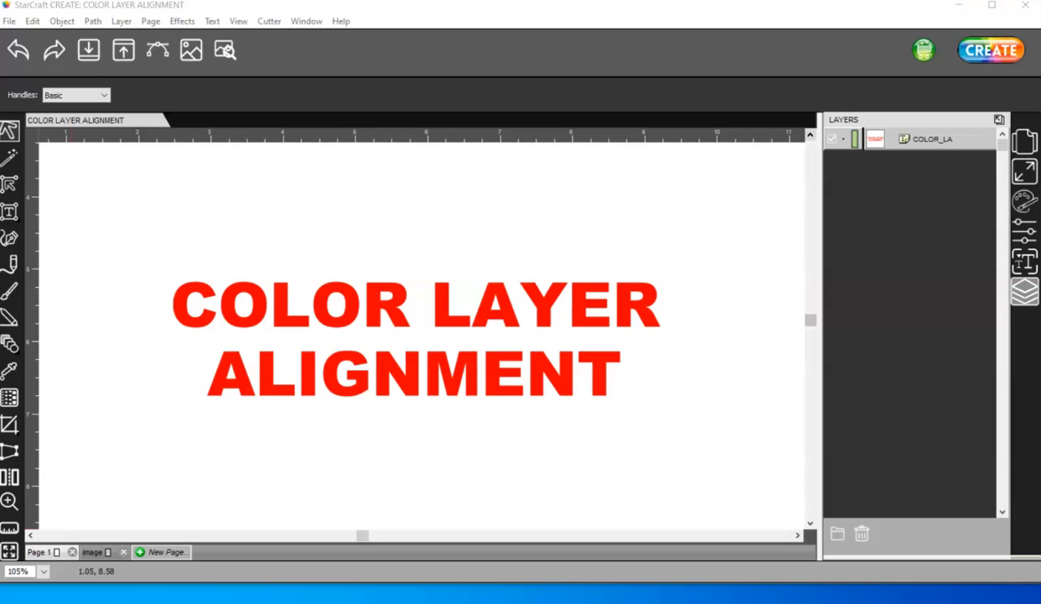
Step: On the image page, draw a small rectangle about 0.13 in high above and left of the duck's bow
click(106, 552)
scroll(377, 340, down, 2)
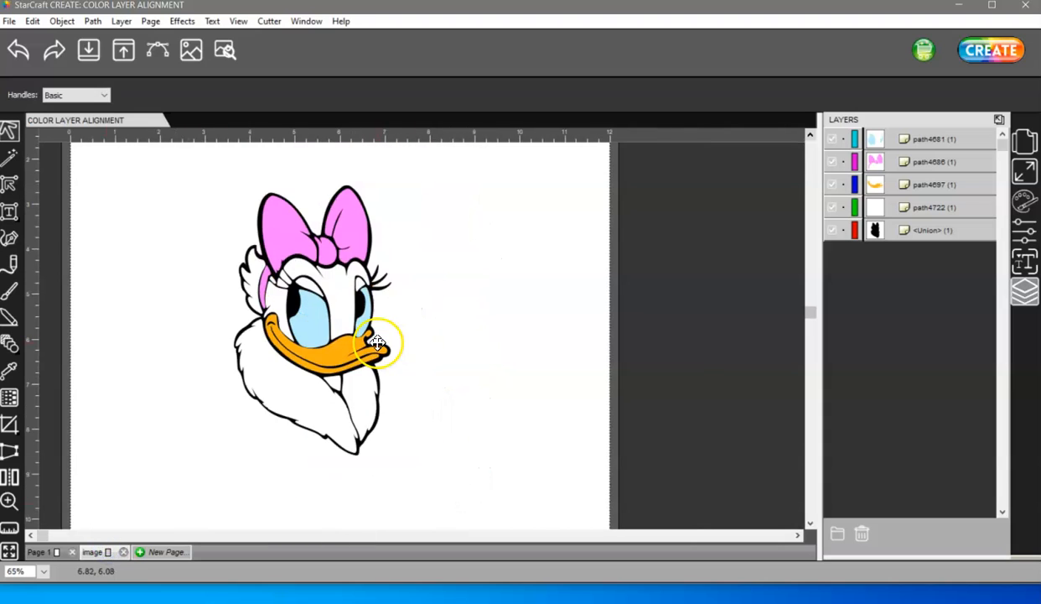
scroll(377, 343, down, 1)
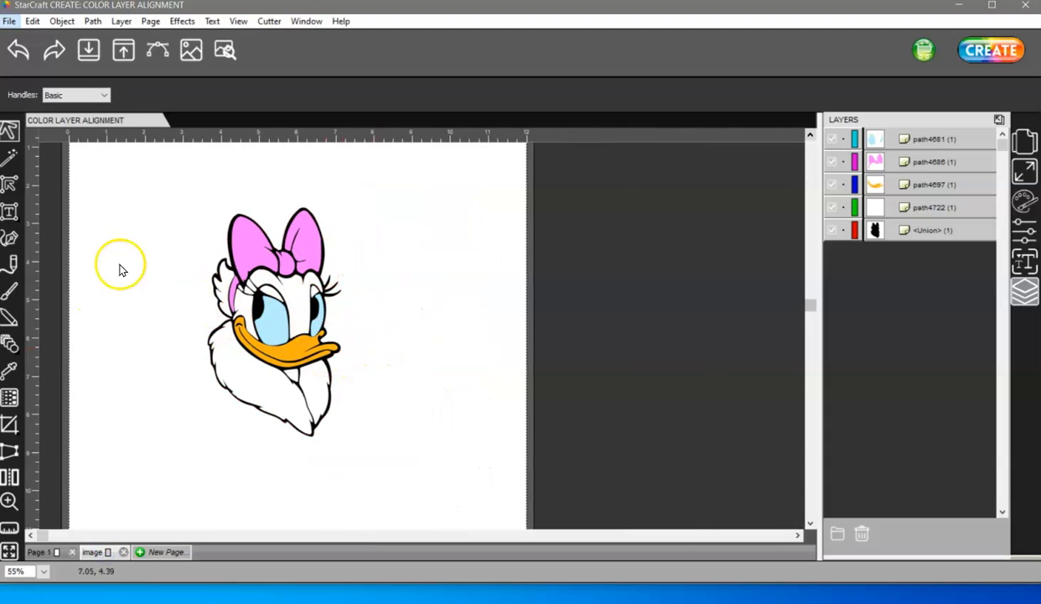
click(10, 344)
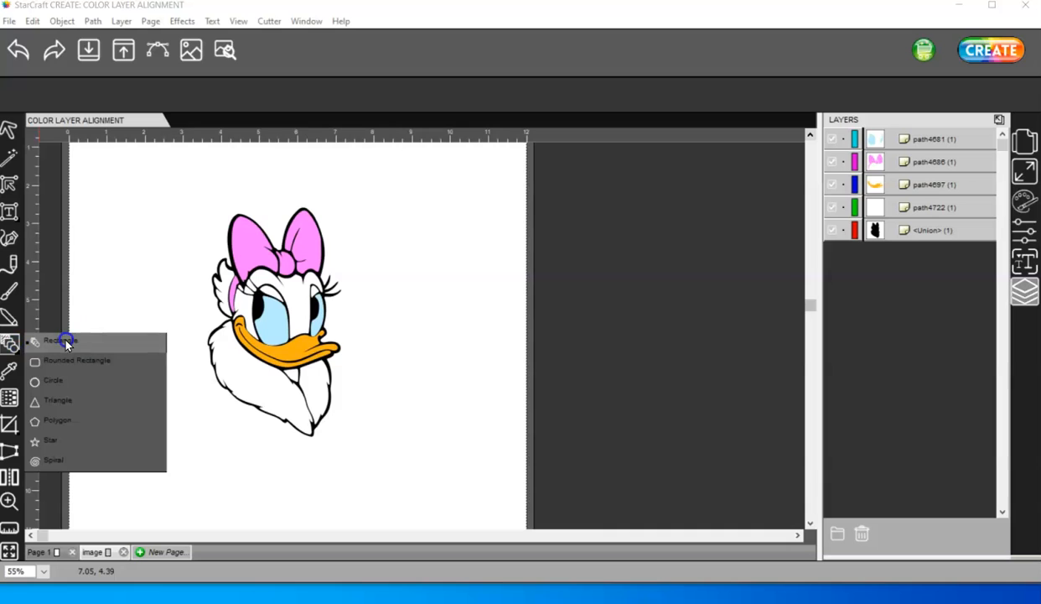
click(66, 341)
drag(205, 198, 205, 201)
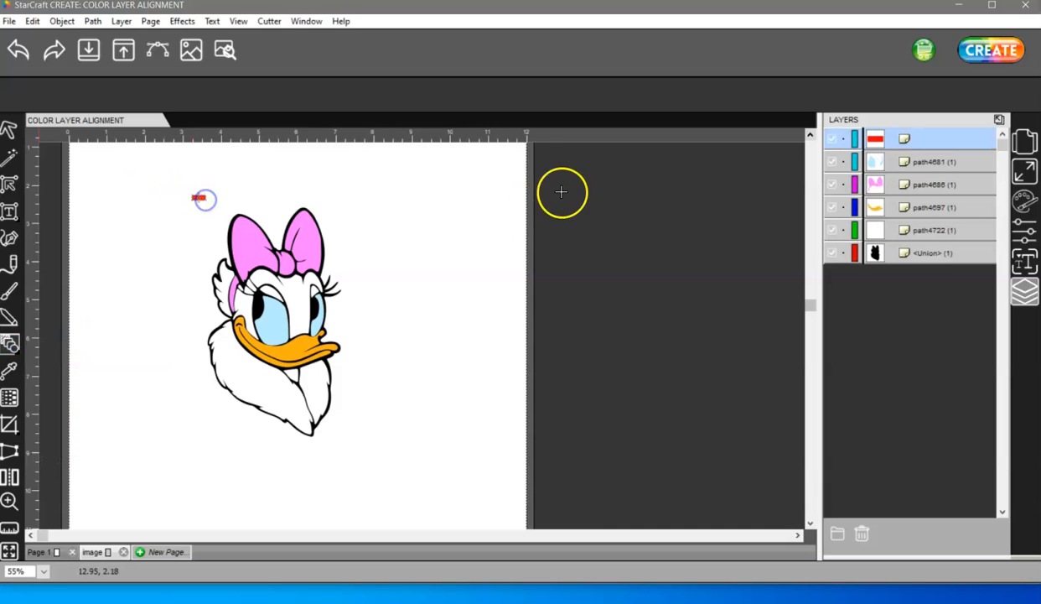
Step: Set the rectangle's width to 0.250 in with its proportions kept
click(1017, 174)
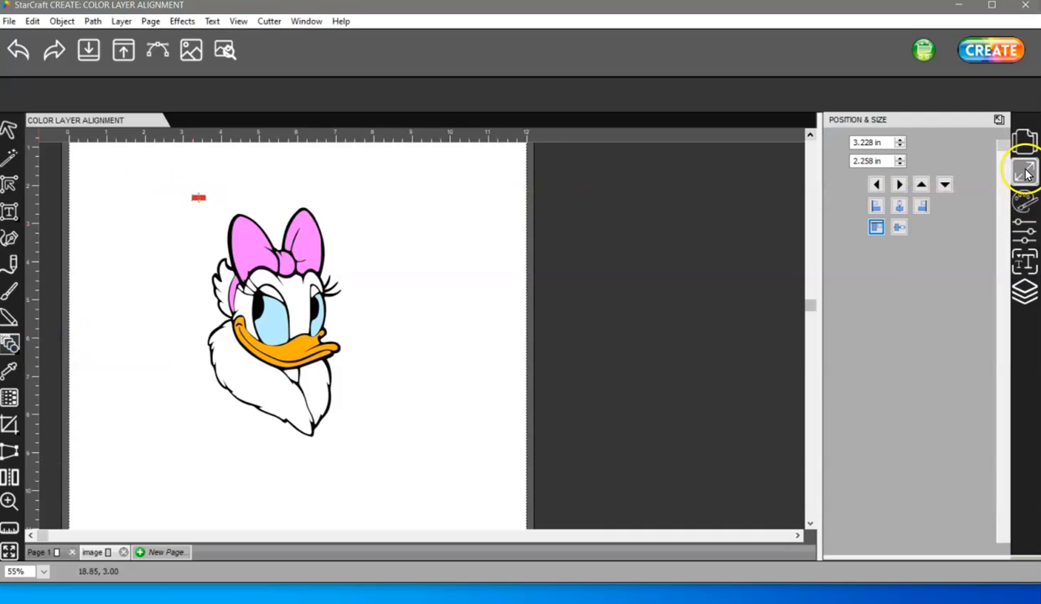
double_click(887, 260)
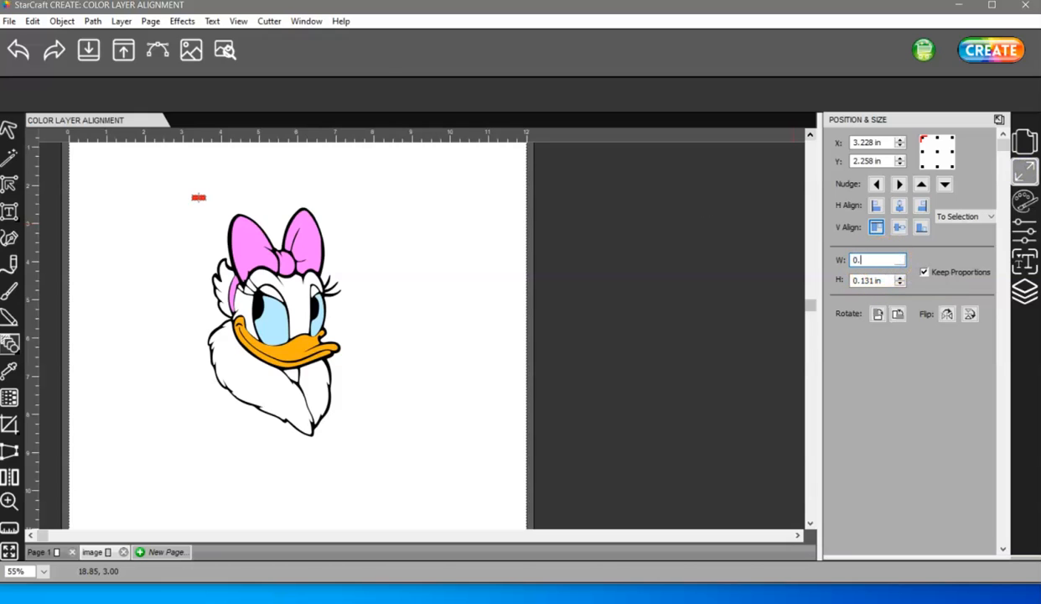
key(Tab)
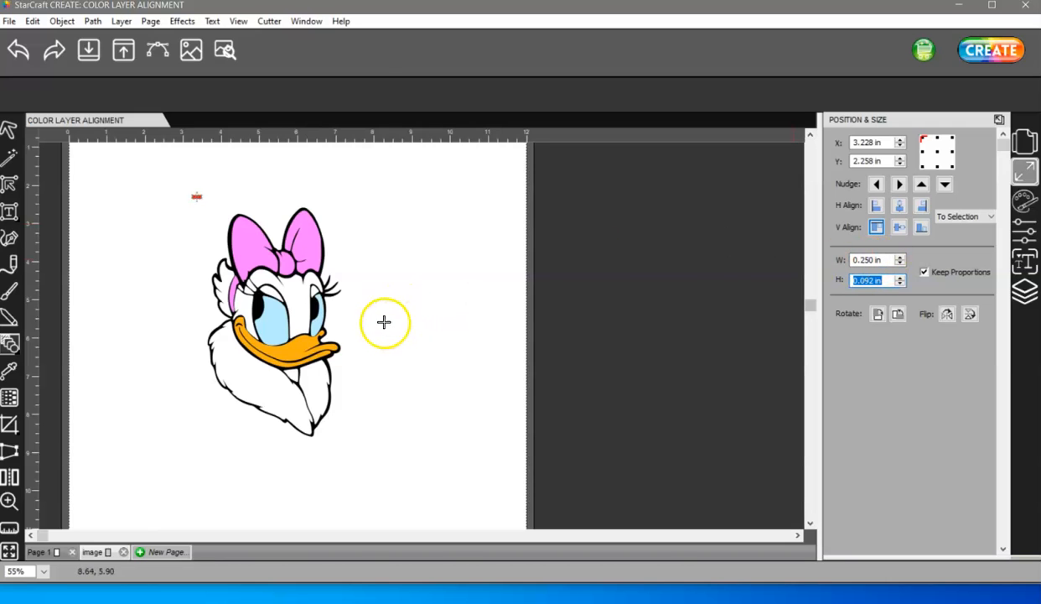
click(8, 132)
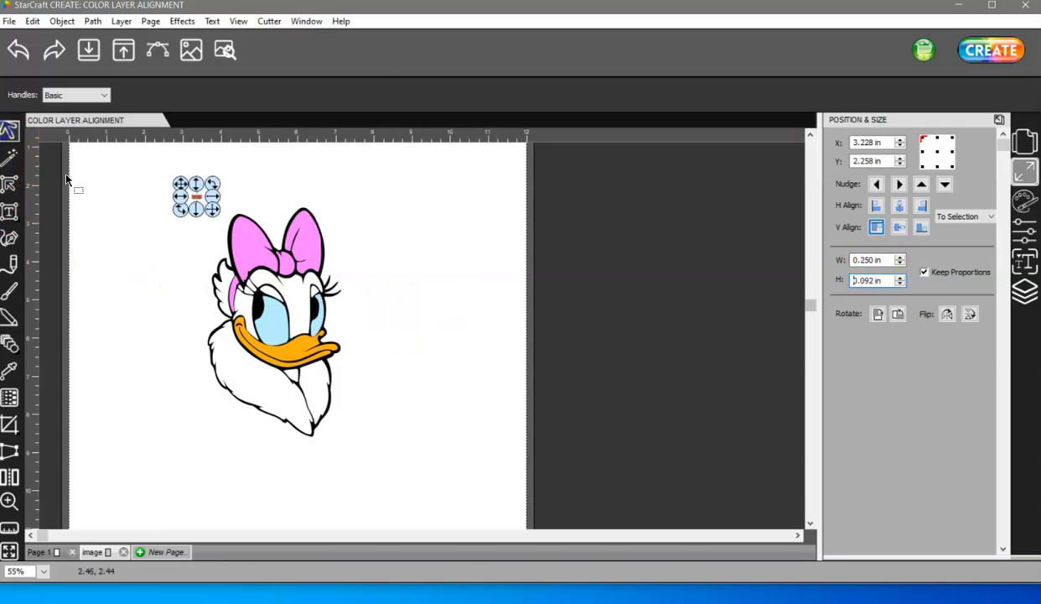
Step: Shift the rectangle slightly down and place a copy right of the bow at about X 8.23 in, Y 2.48 in
drag(194, 196, 233, 195)
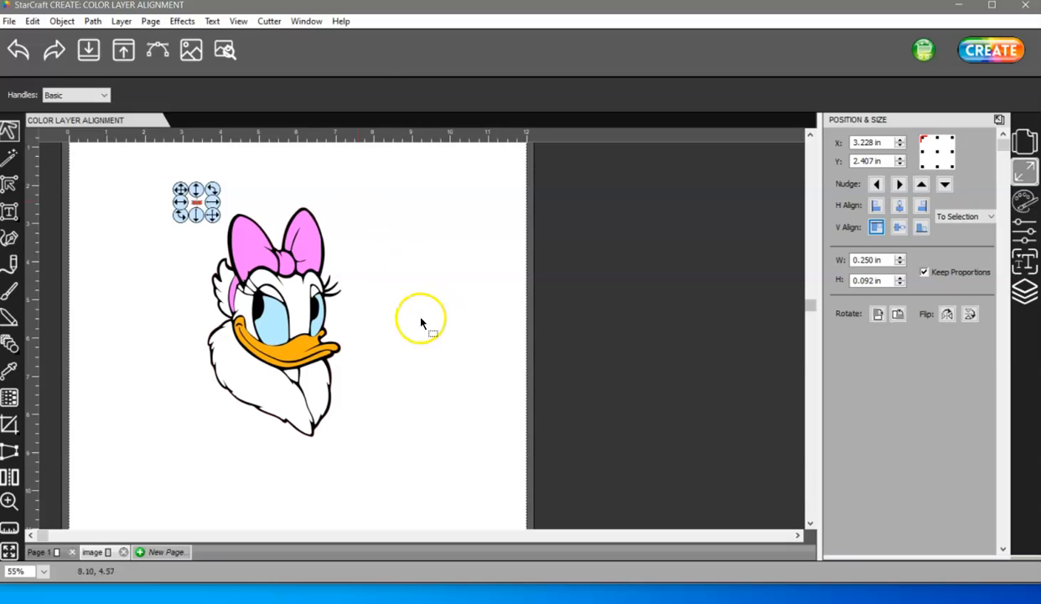
drag(197, 203, 388, 205)
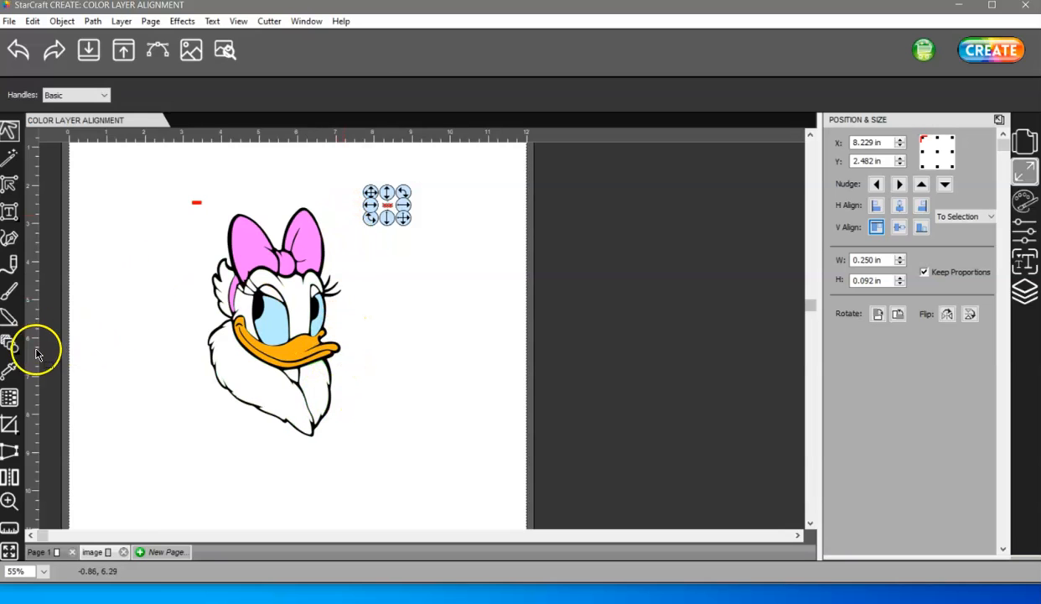
Step: Add vertical guidelines at the duck's left and right edges and a horizontal guideline just above the bow
drag(35, 324, 208, 340)
drag(35, 335, 338, 376)
drag(281, 137, 281, 205)
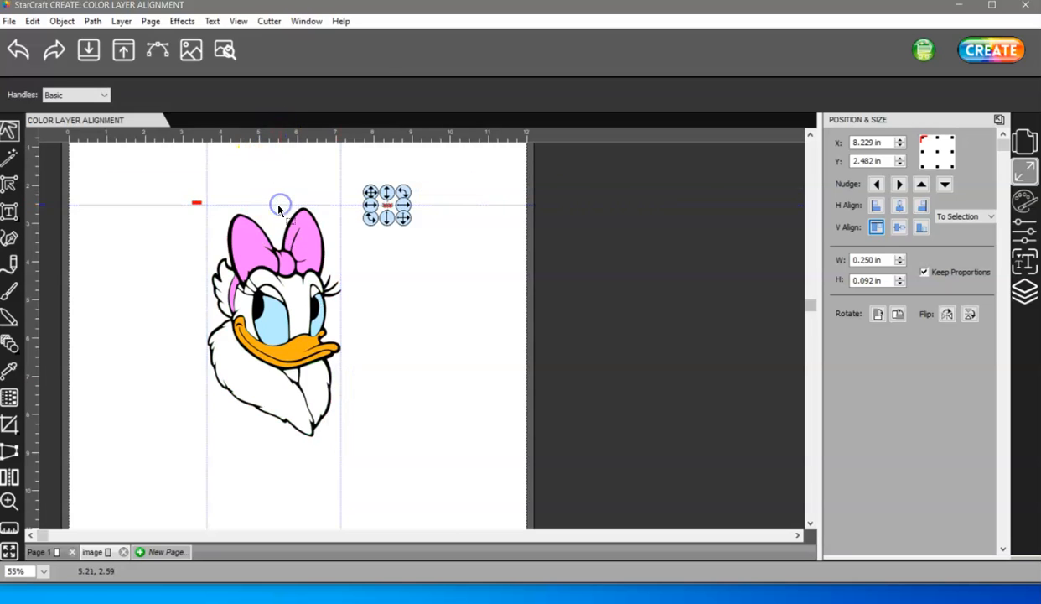
Step: Move both rectangles just outside the vertical guidelines and above the horizontal one, at about X 3.27 in and X 7.25 in
click(8, 501)
drag(153, 165, 395, 233)
click(9, 130)
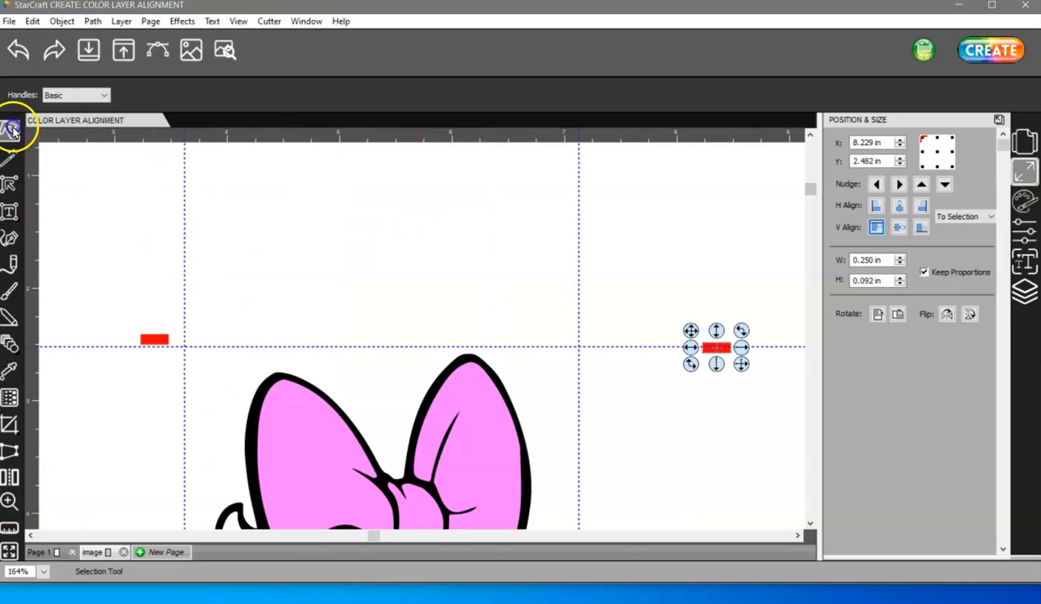
click(159, 338)
drag(152, 337, 157, 329)
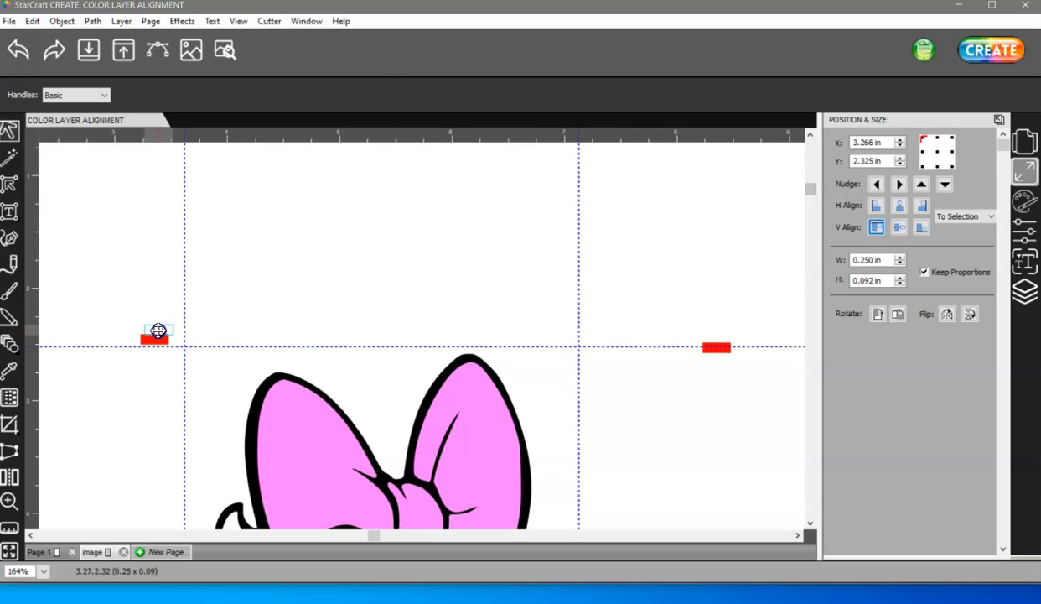
click(723, 349)
drag(724, 350, 616, 331)
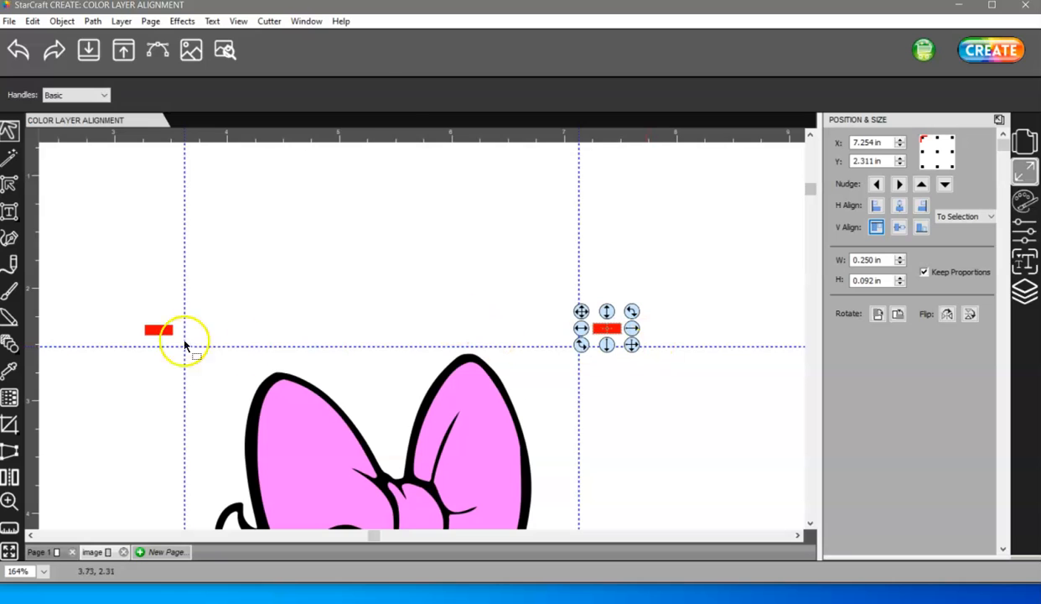
Step: Align the top edges of the two rectangles to the selection and group them
drag(116, 277, 767, 386)
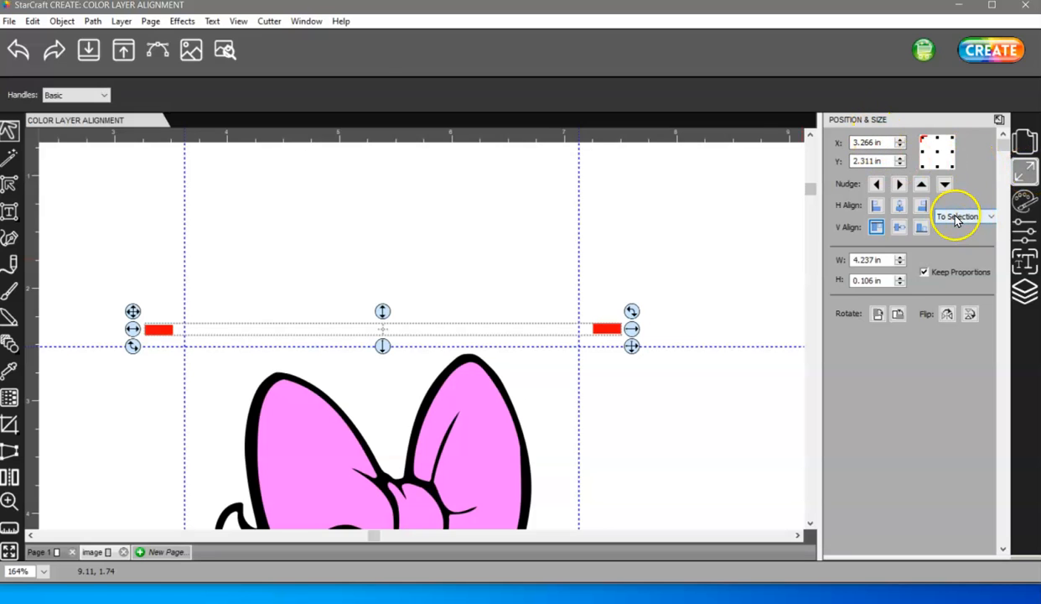
click(875, 228)
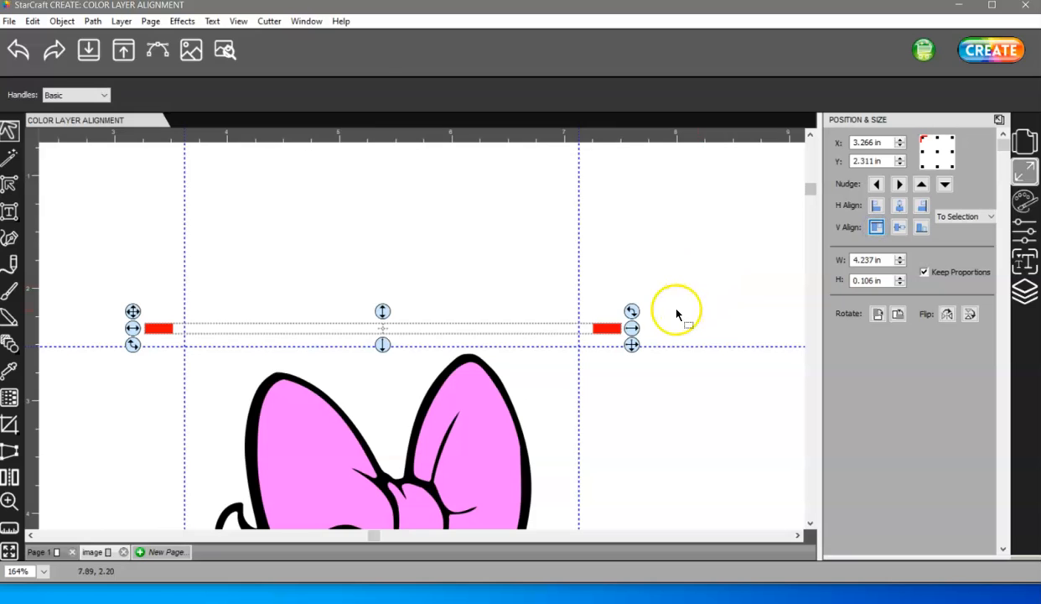
right_click(616, 327)
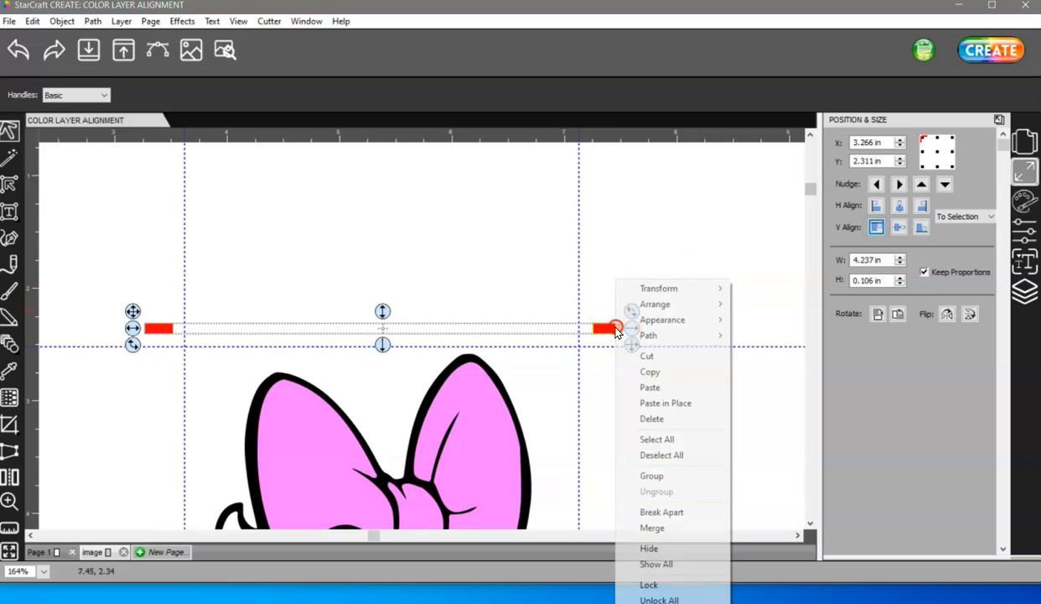
click(663, 475)
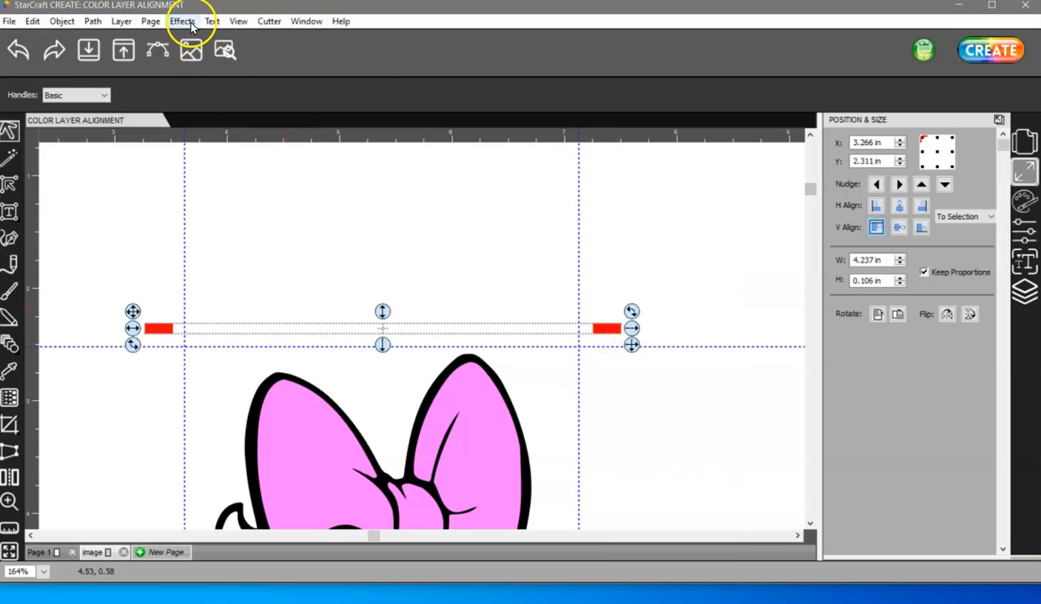
Step: Remove the guidelines from the page
click(239, 22)
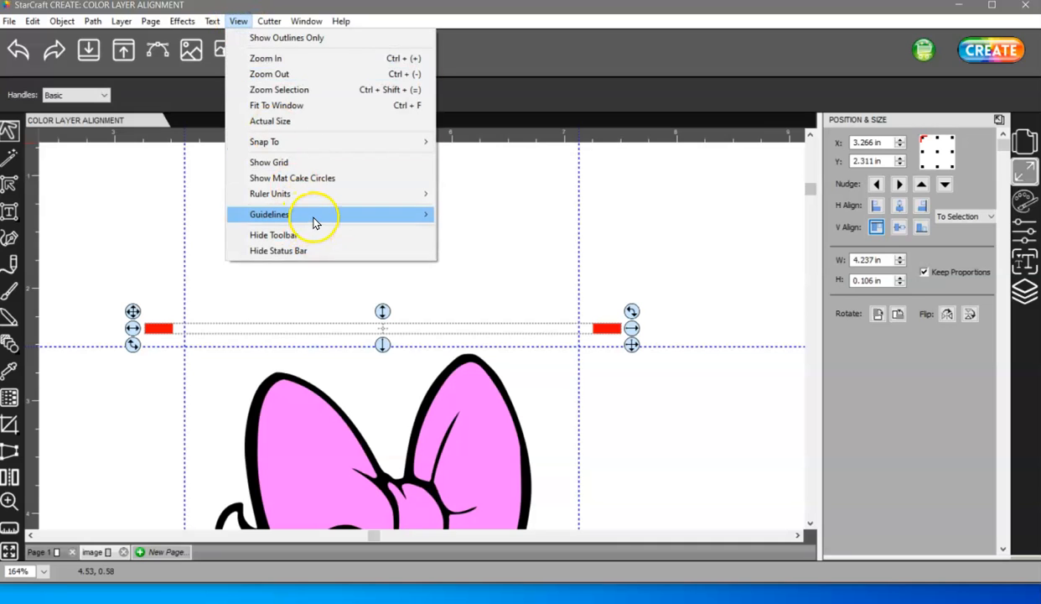
mouse_move(314, 222)
click(530, 288)
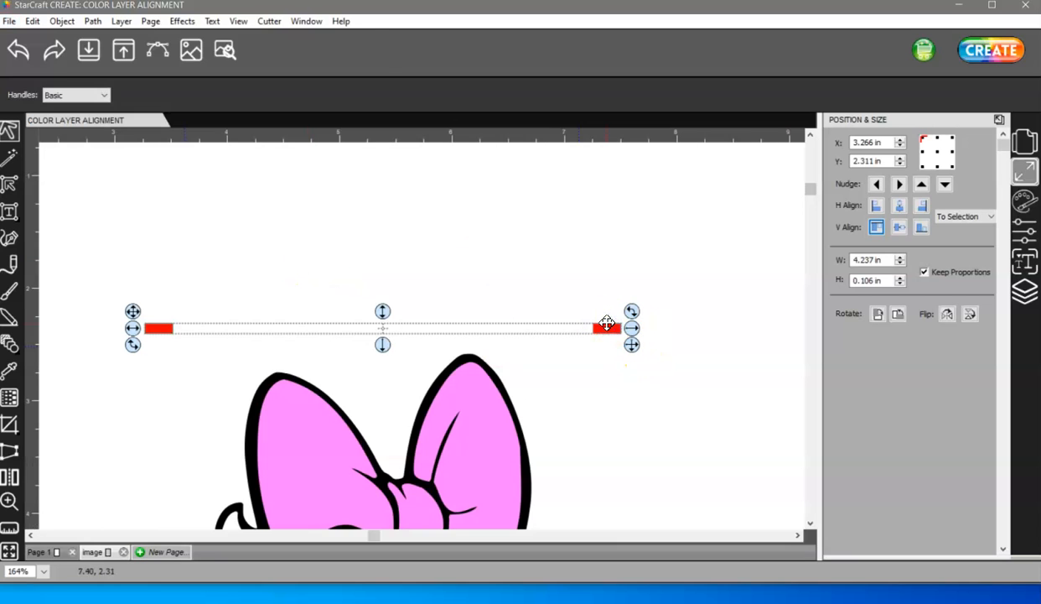
Step: Set the grouped rectangles' cut line type to Color layer alignment and deselect them
click(1024, 228)
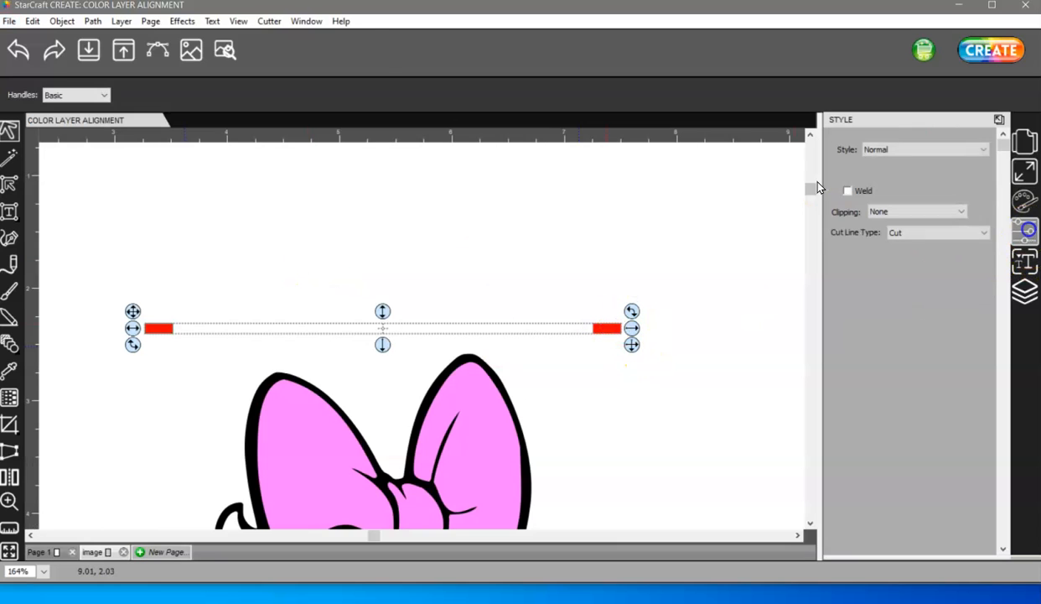
click(928, 235)
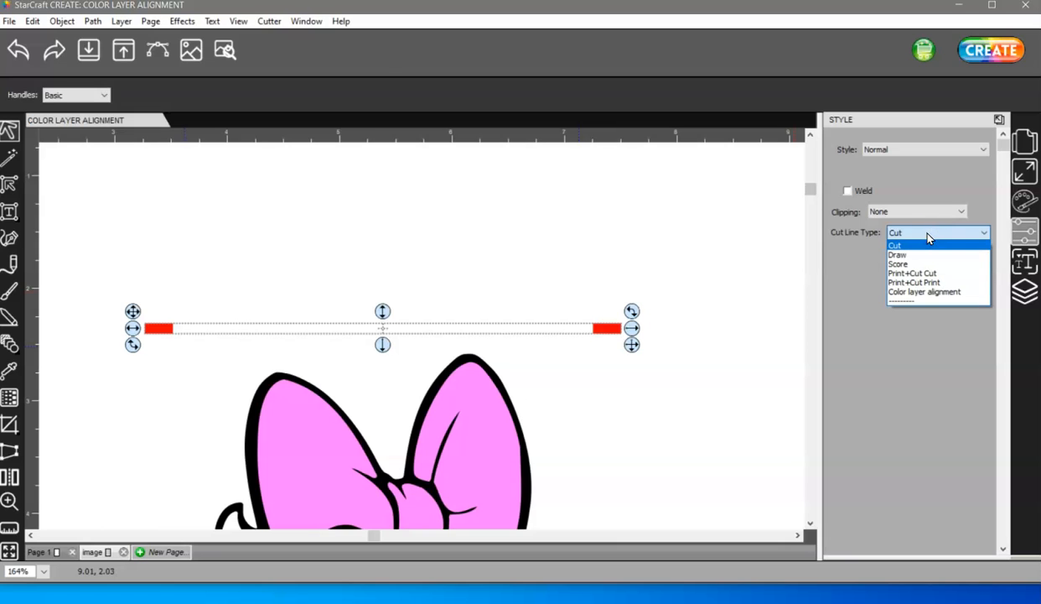
click(939, 293)
click(684, 253)
scroll(446, 302, down, 1)
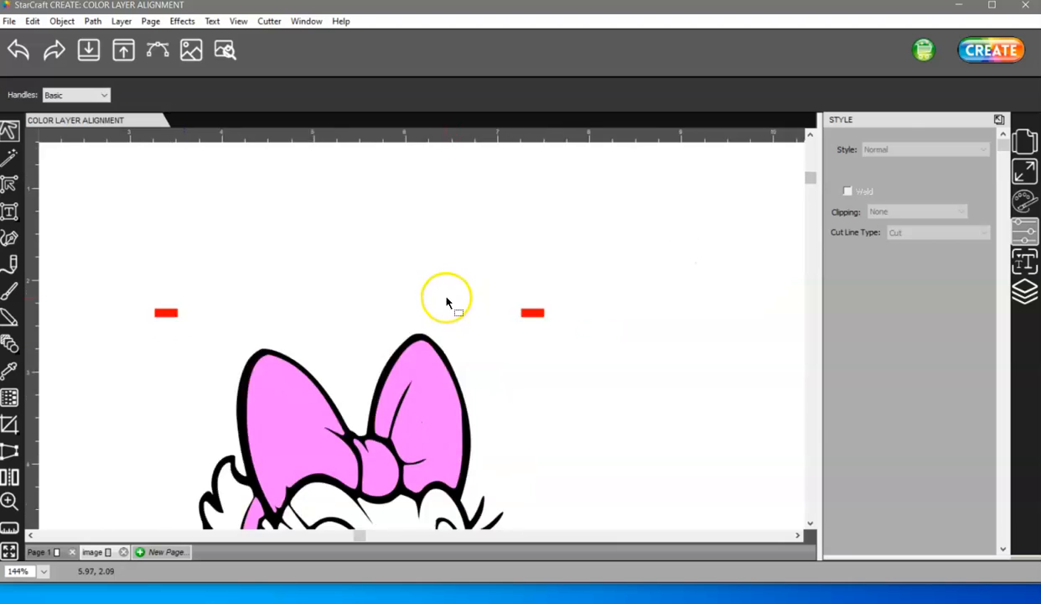
scroll(446, 301, down, 3)
scroll(444, 332, up, 1)
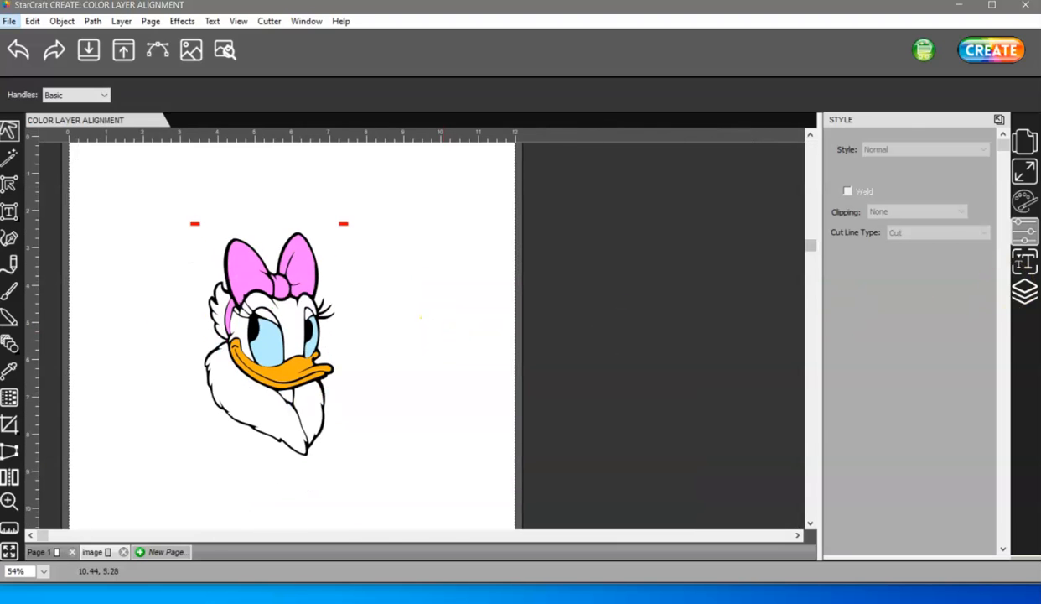
Step: Show the layer list, then open the cut settings for cutting by fill color with each color as a separate job
click(1026, 290)
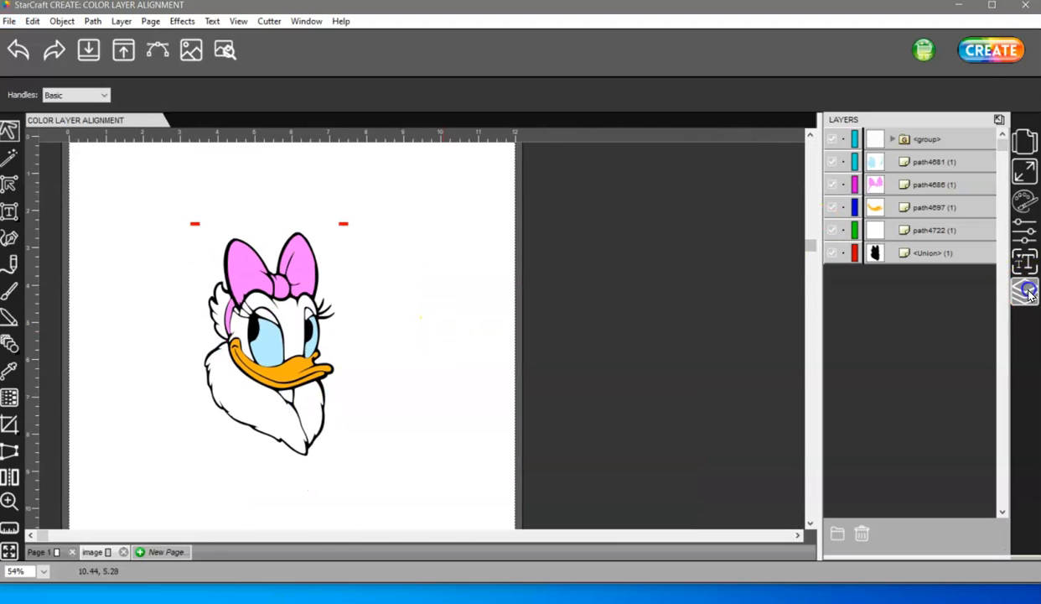
click(993, 50)
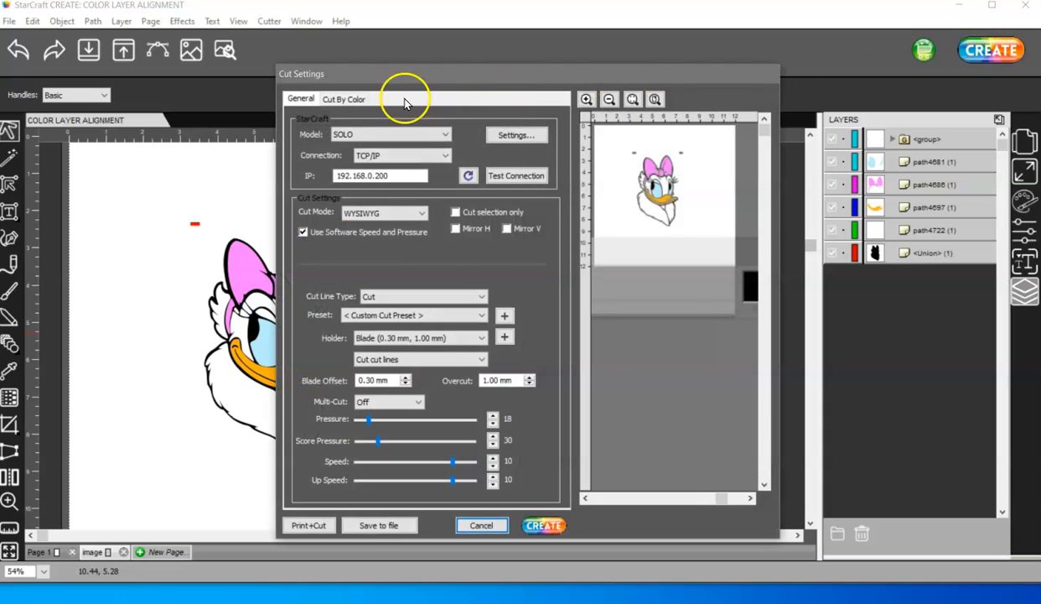
click(353, 100)
click(345, 173)
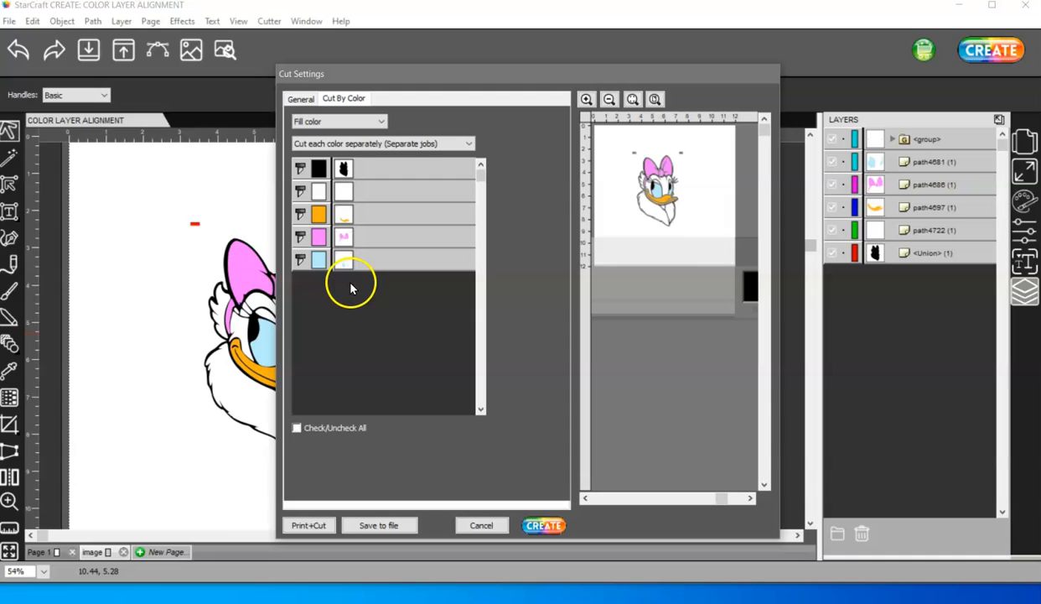
Step: Exclude white, orange, pink and light blue from cutting so that only black is previewed with the alignment marks
click(300, 189)
click(301, 214)
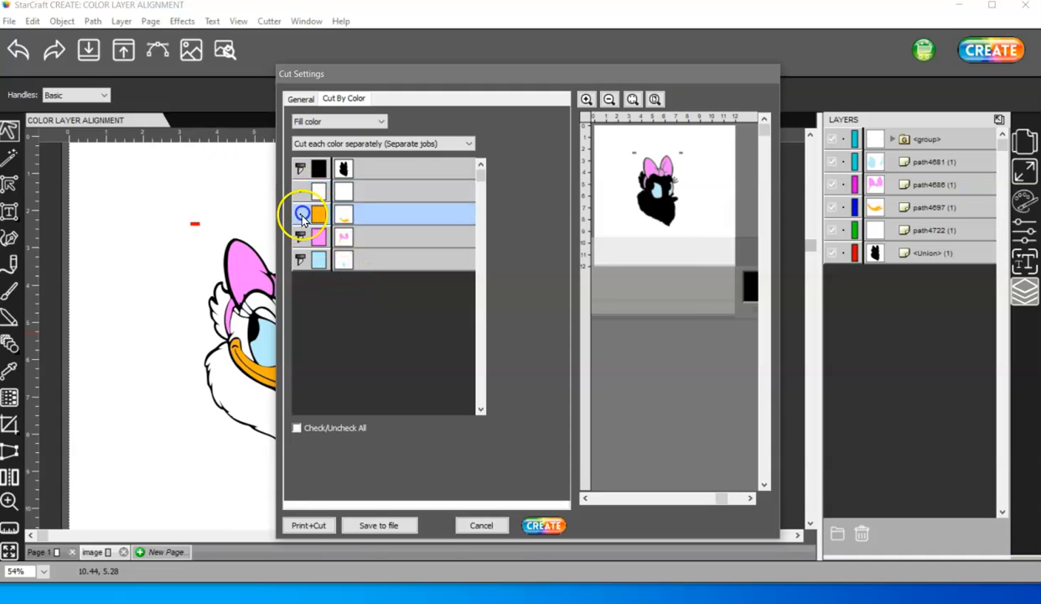
click(300, 236)
click(301, 259)
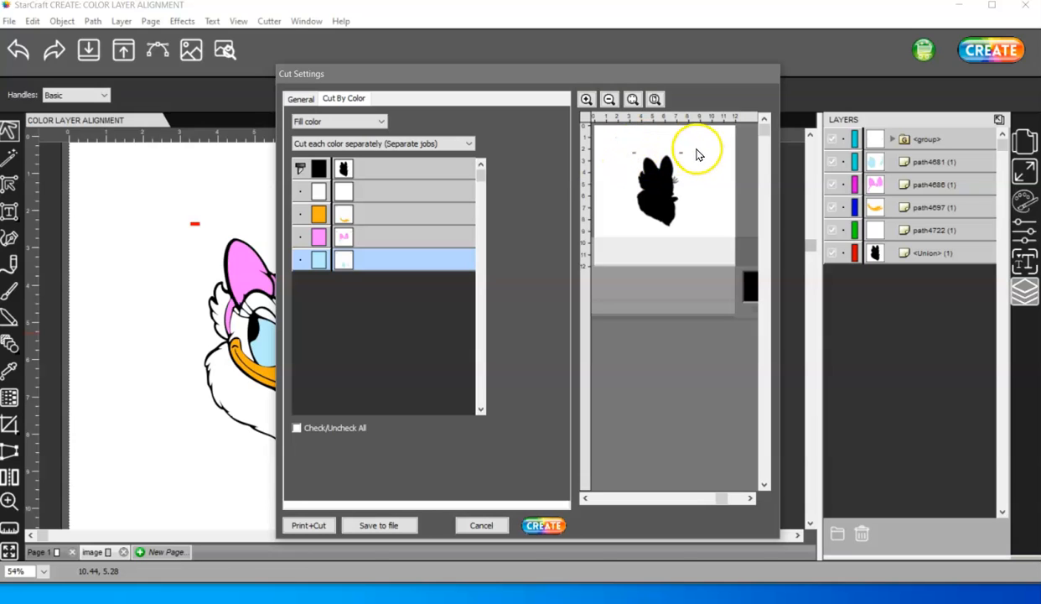
Step: Preview the other color layers one at a time, checking that the alignment marks accompany each of them
click(302, 168)
click(301, 191)
click(301, 215)
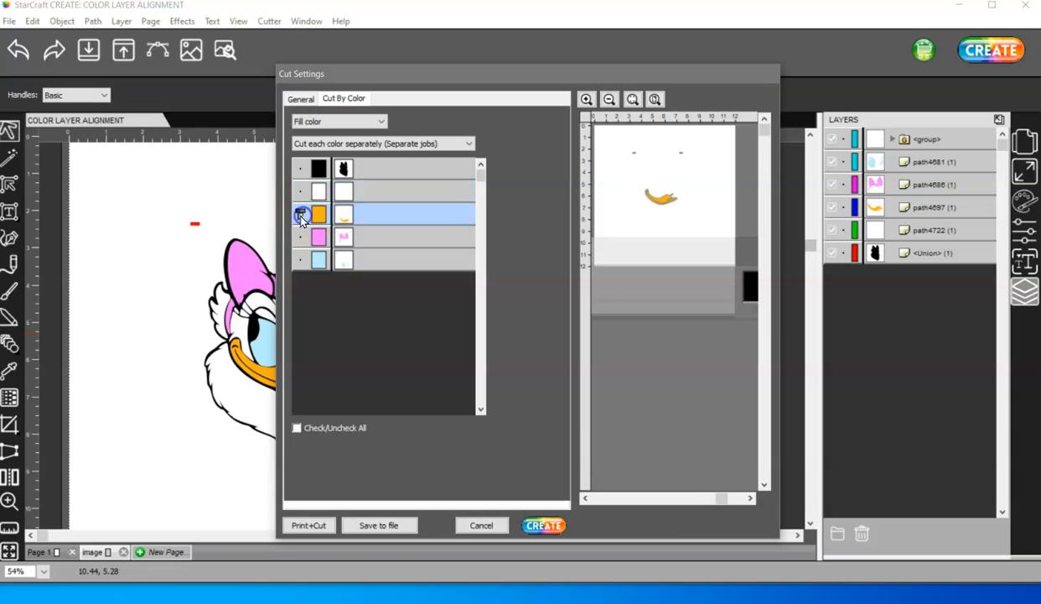
click(301, 236)
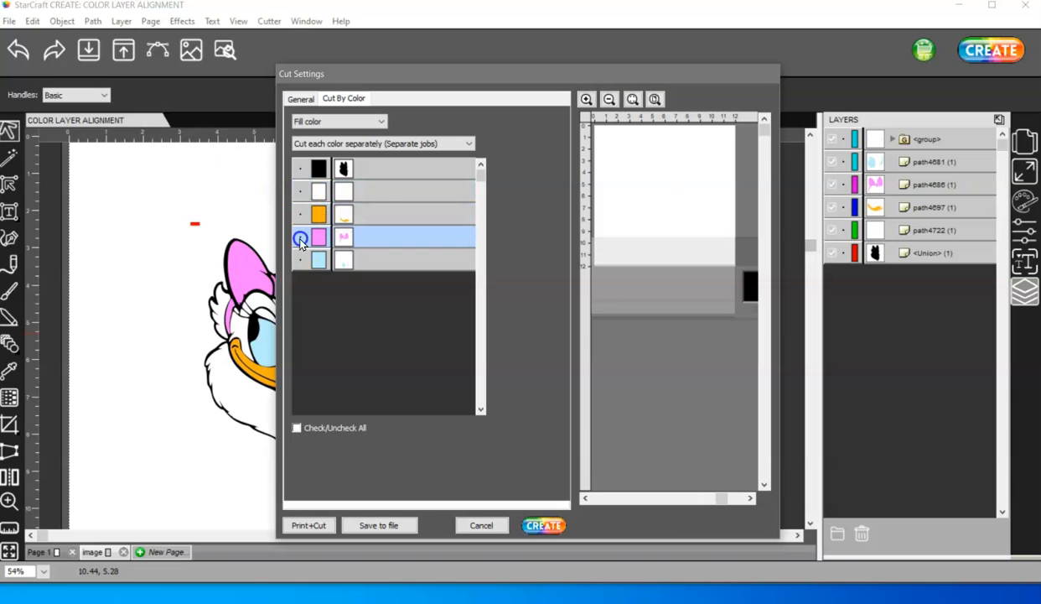
click(301, 260)
Step: Re-enable all five colors for cutting
click(300, 260)
click(301, 236)
click(300, 215)
click(300, 191)
click(301, 169)
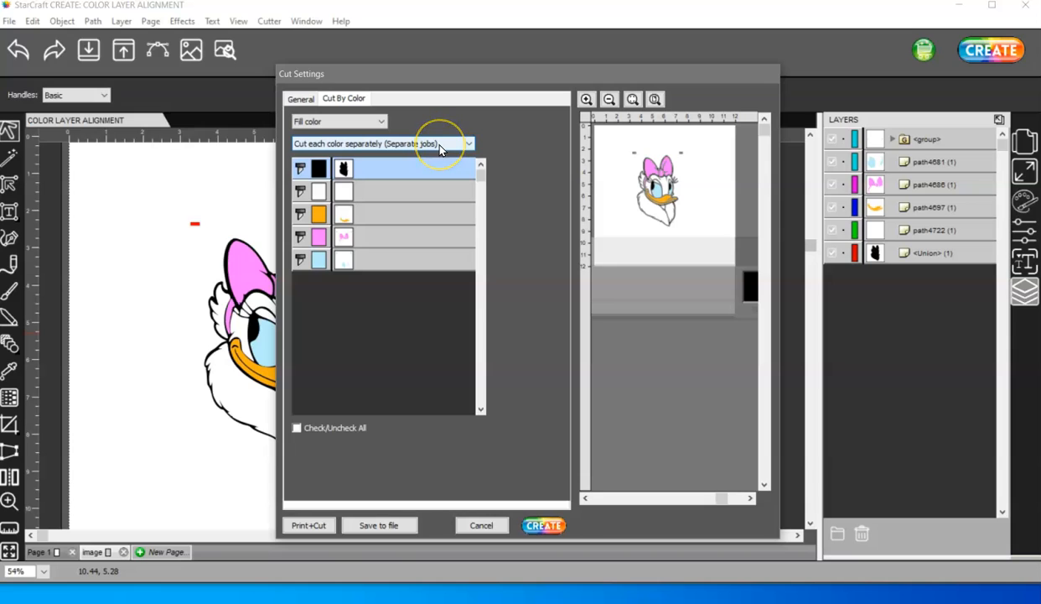
Step: Reorder the cutting colors to light blue, orange, white, black, pink, and close the cut settings without cutting
drag(416, 199, 381, 172)
drag(394, 225, 382, 167)
drag(394, 266, 381, 169)
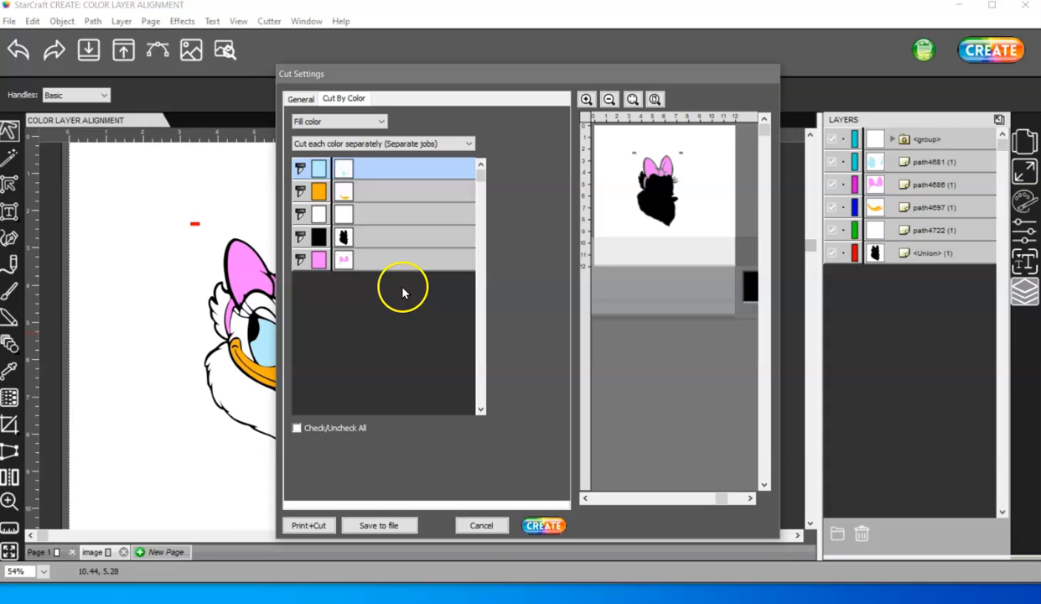
click(483, 525)
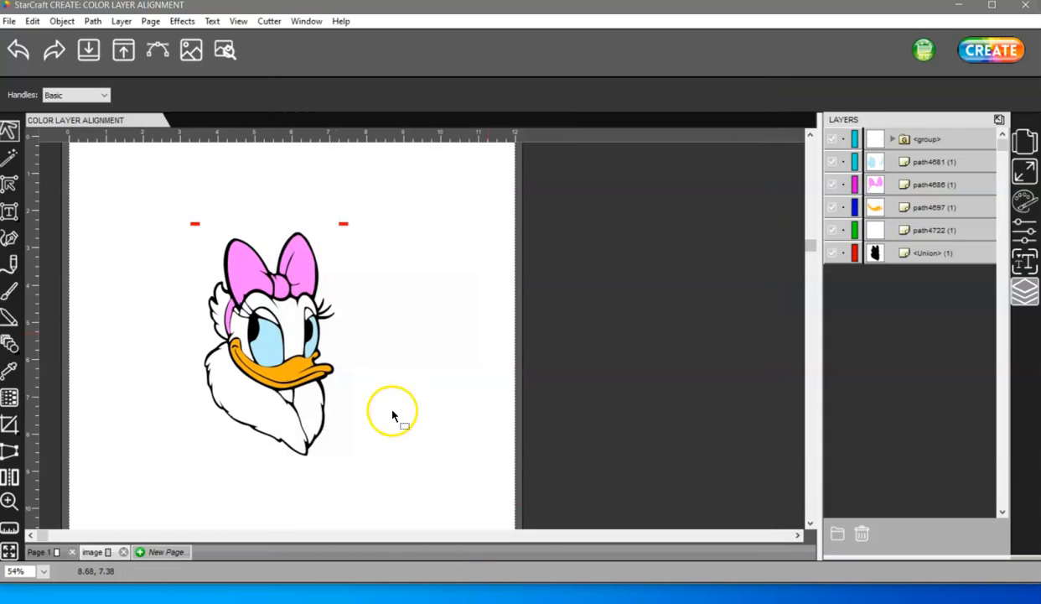